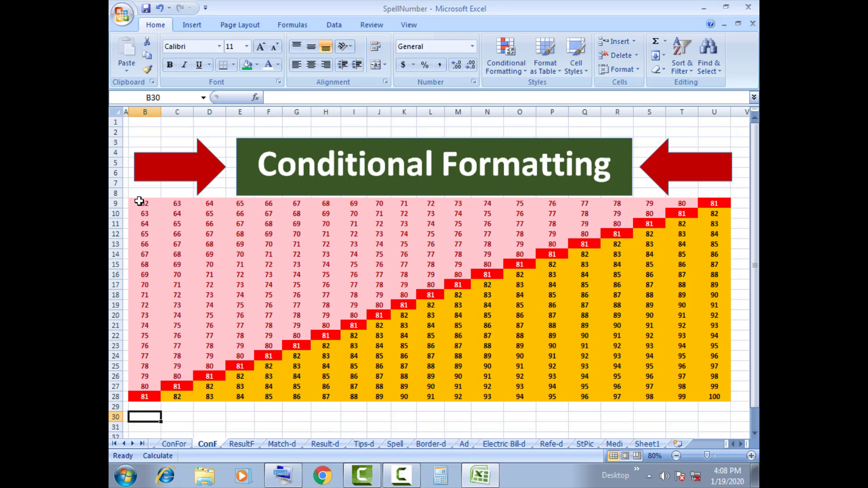
Start a Greater Than 81 highlight rule with a custom format for cells B9:U28.
drag(141, 202, 711, 396)
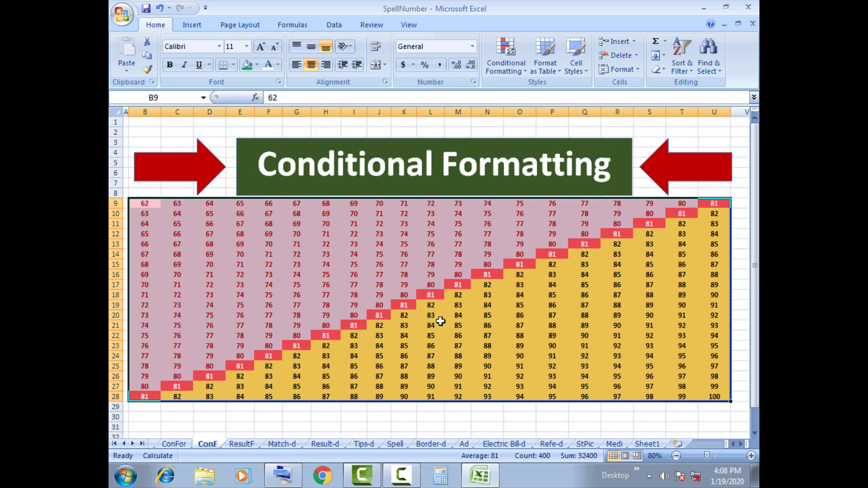
click(505, 65)
mouse_move(525, 94)
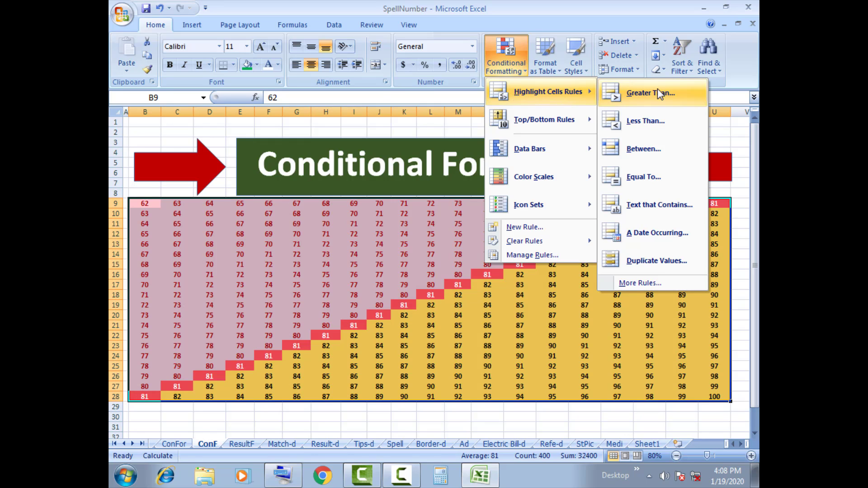
click(650, 94)
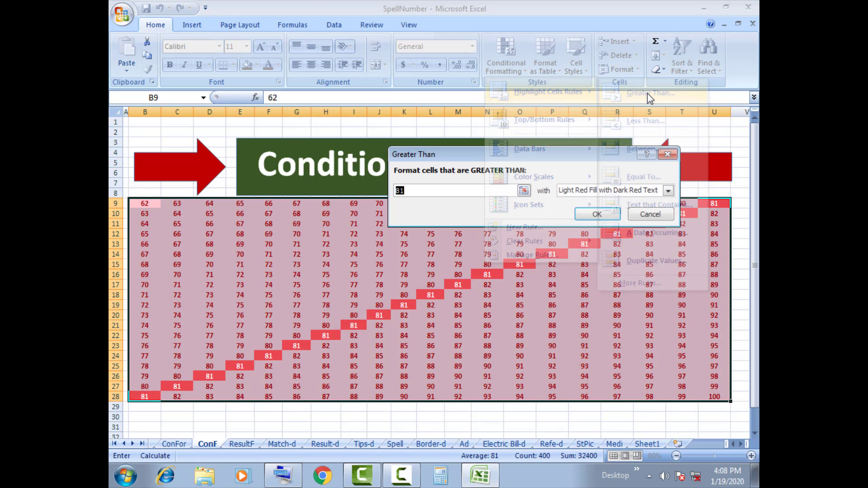
drag(529, 154, 361, 290)
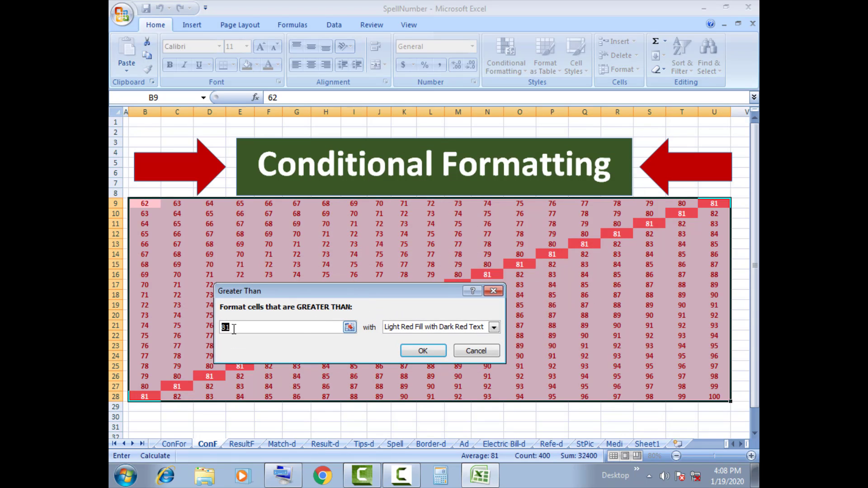
drag(280, 289, 416, 252)
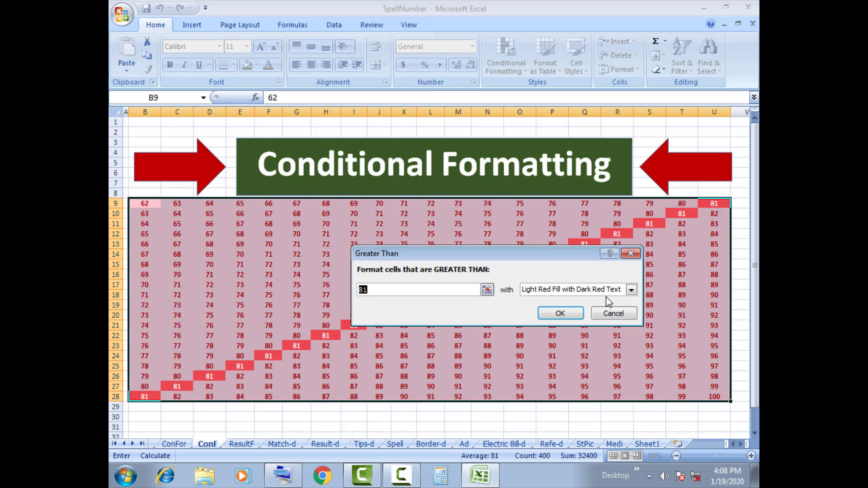
click(631, 289)
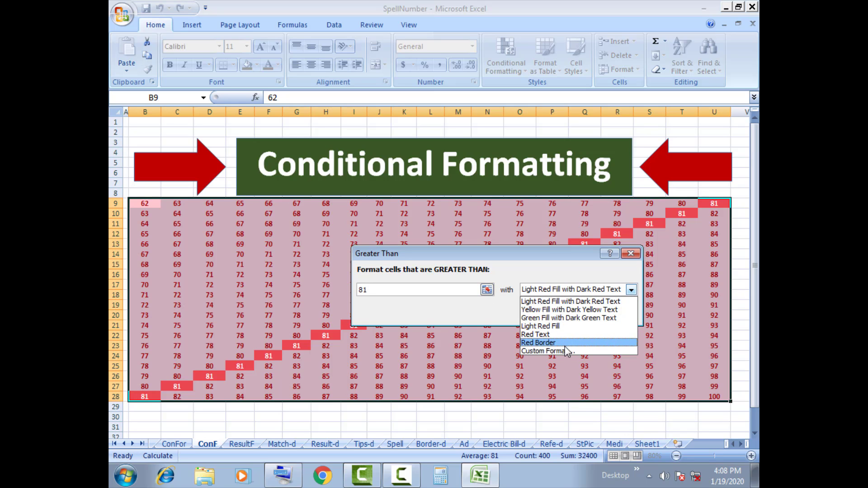
click(544, 351)
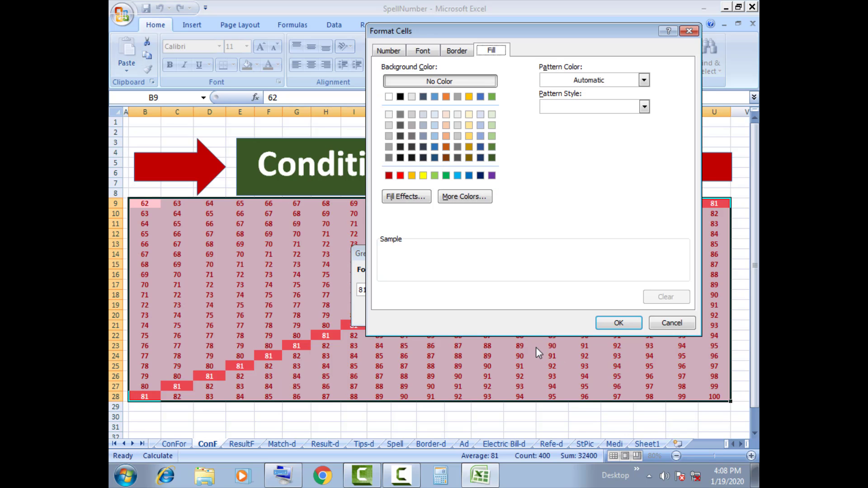
Give the greater-than-81 rule a light gold fill and black font, and apply it to the number grid.
click(446, 136)
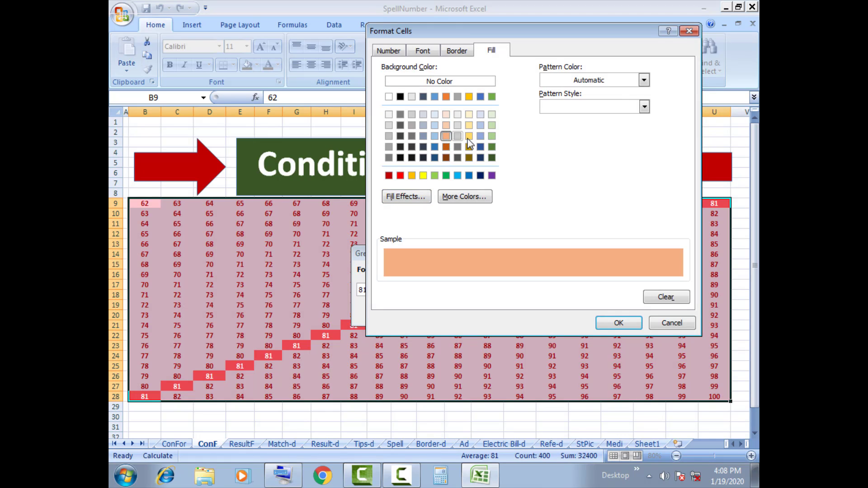
click(469, 136)
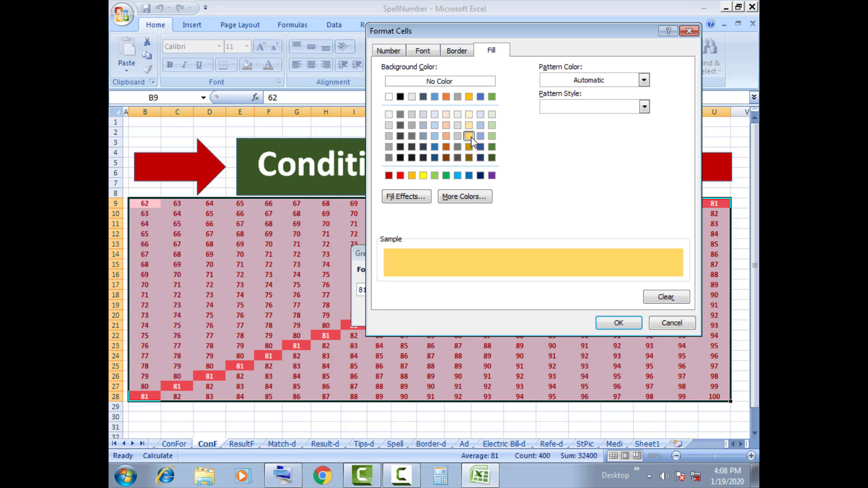
click(424, 54)
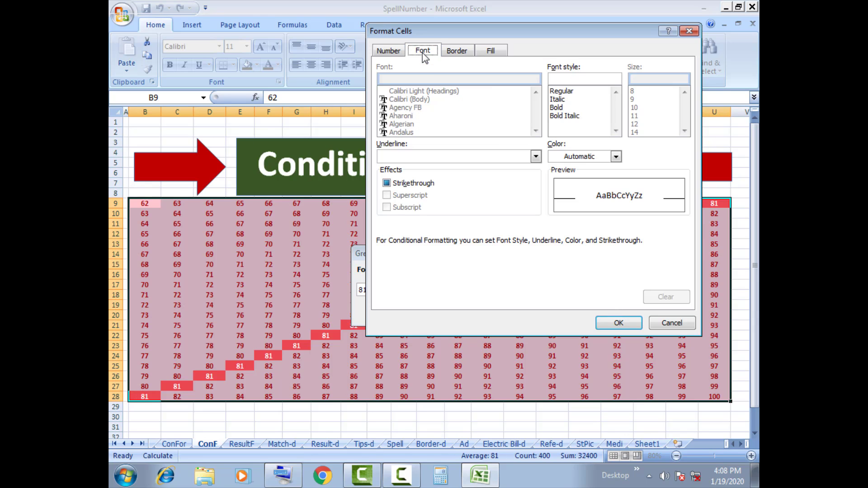
click(584, 159)
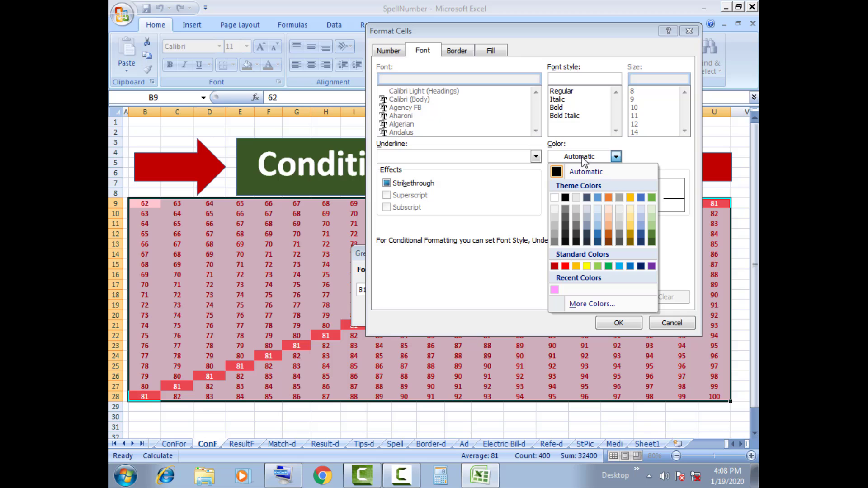
click(566, 198)
click(620, 322)
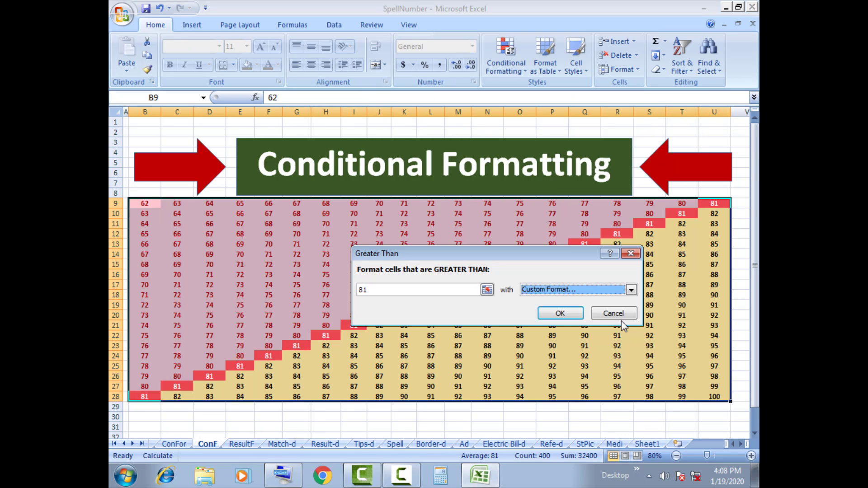
click(563, 313)
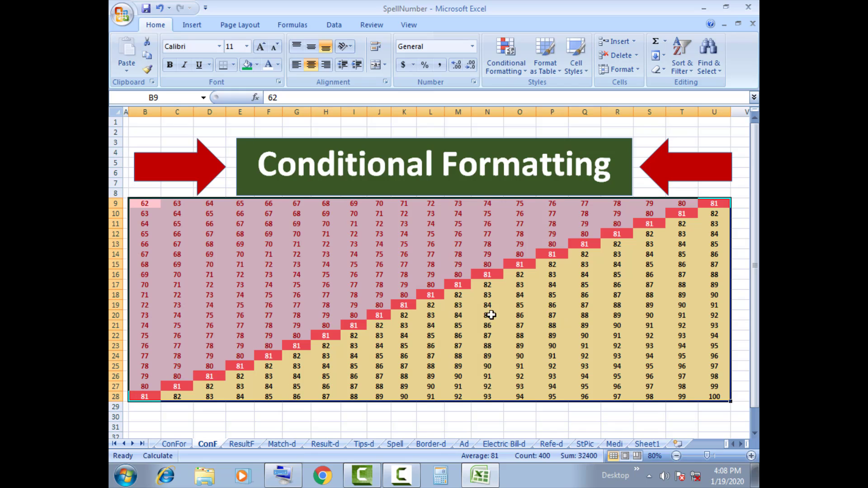
click(364, 277)
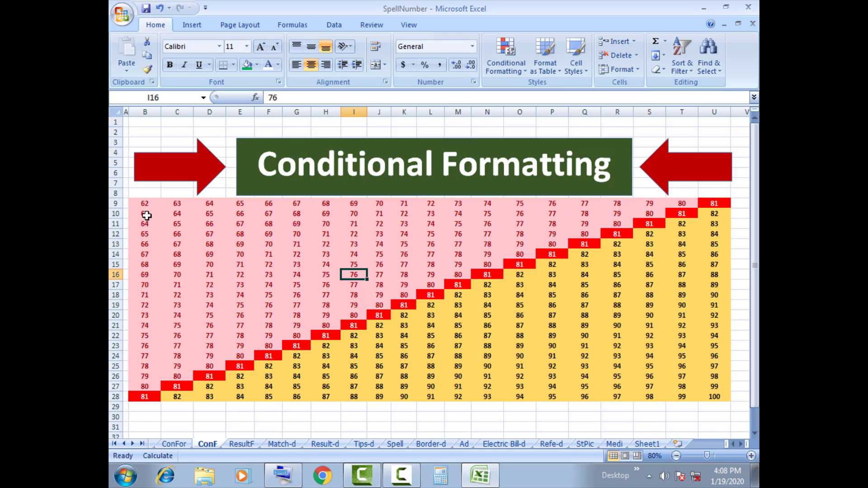
Start another Greater Than 81 highlight rule on B9:U28, using a custom format.
drag(144, 205, 711, 396)
click(492, 55)
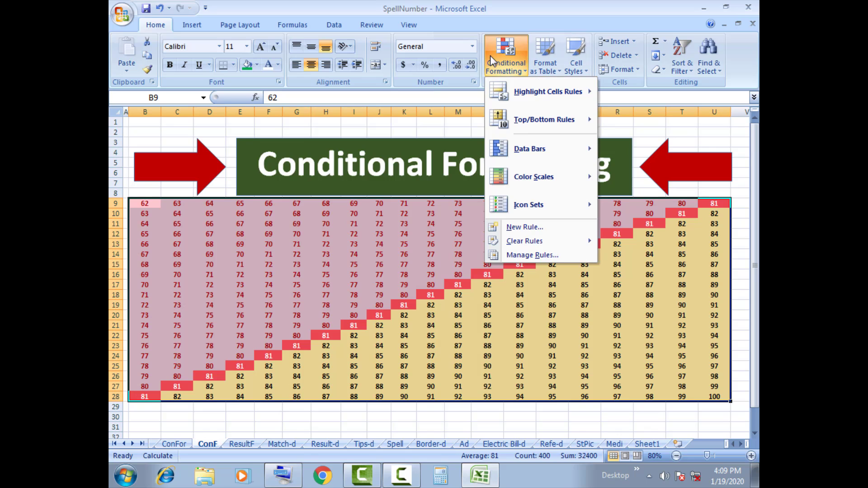
mouse_move(559, 99)
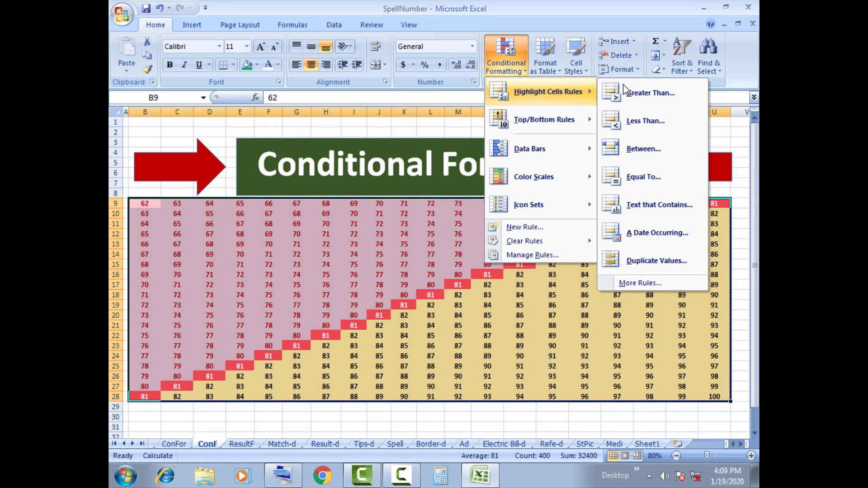
click(651, 93)
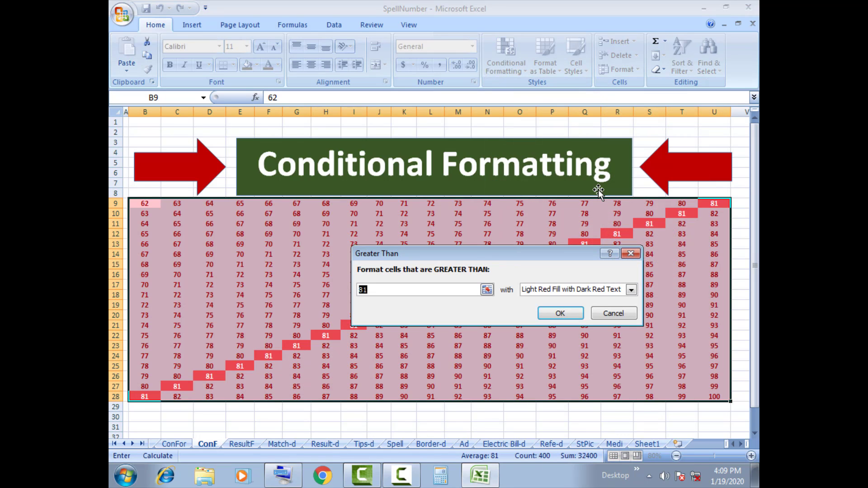
click(580, 287)
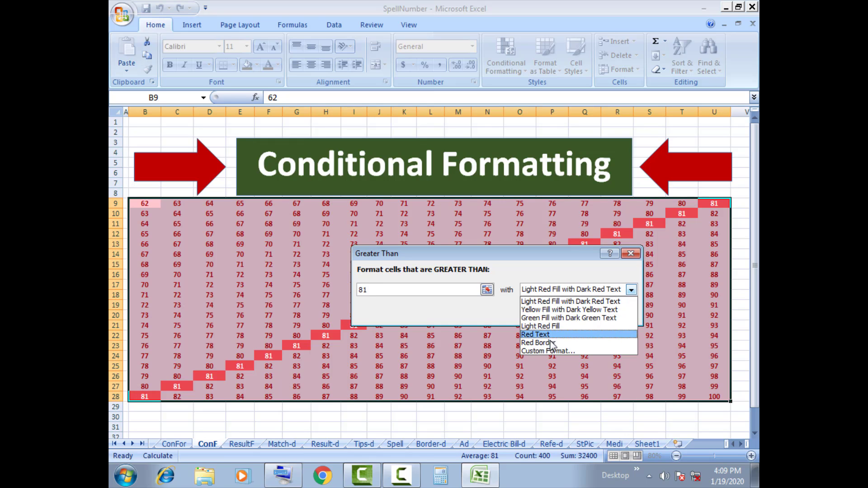
click(532, 350)
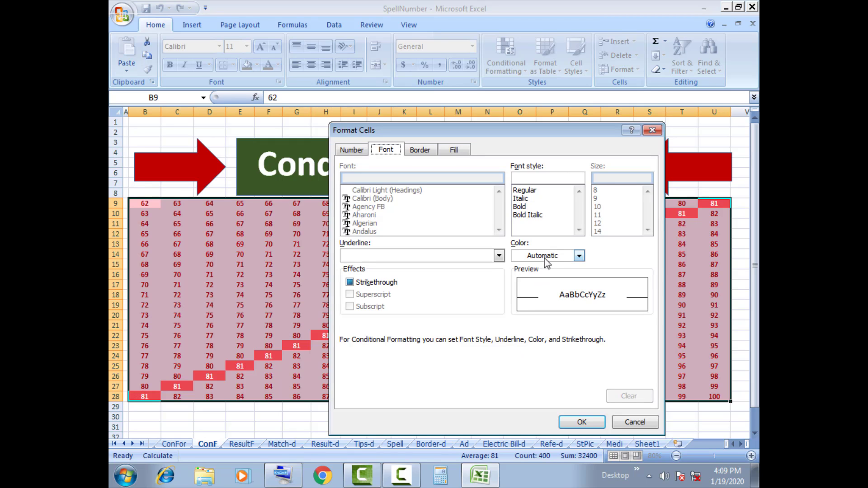
Set the custom format to a dark green fill with white font, and apply the rule to the grid.
click(456, 151)
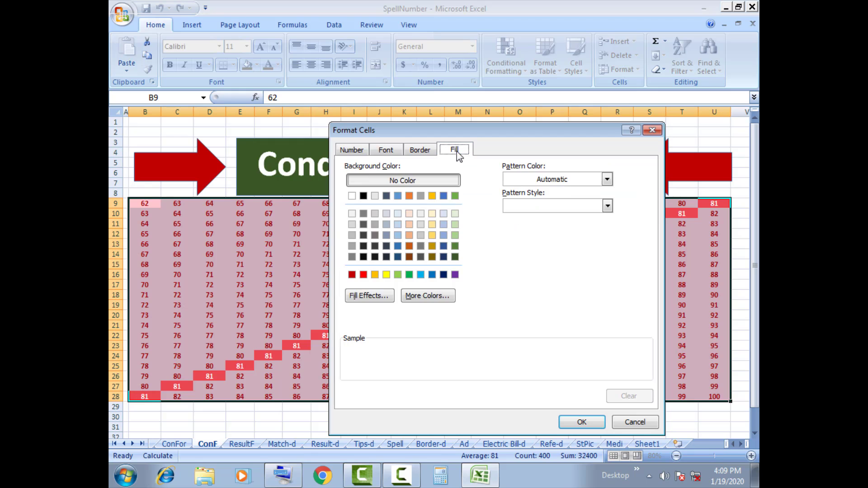
click(455, 236)
click(455, 246)
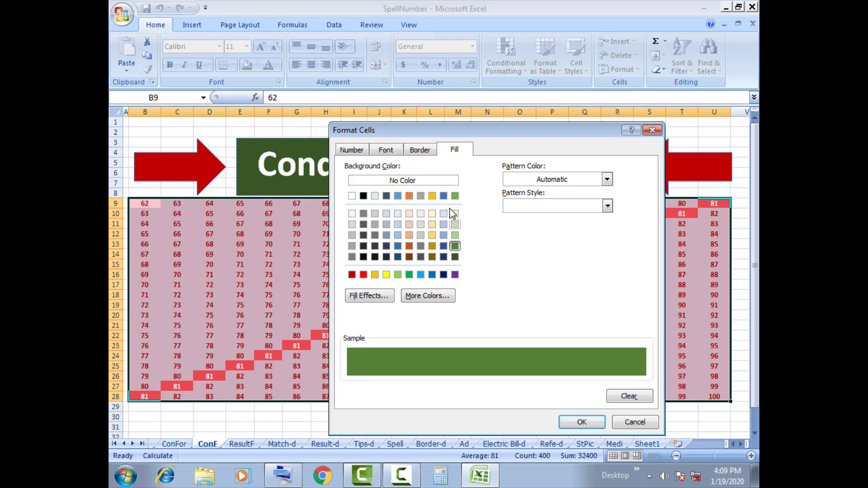
click(384, 150)
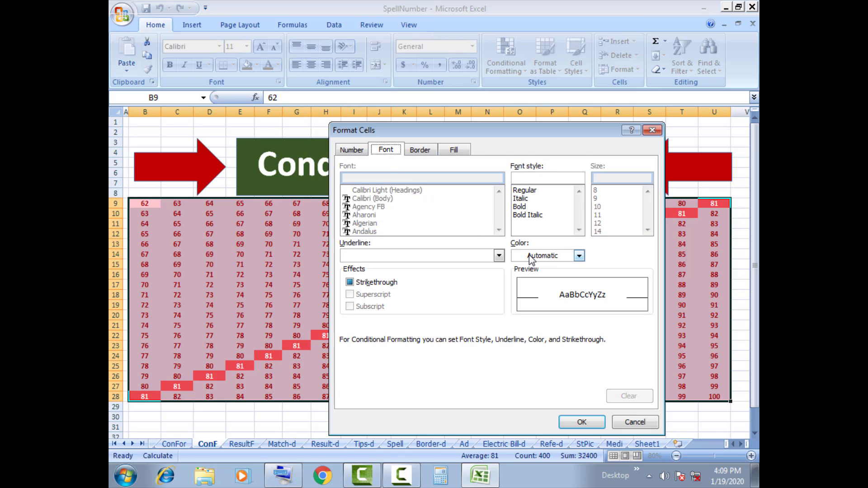
click(554, 256)
click(517, 296)
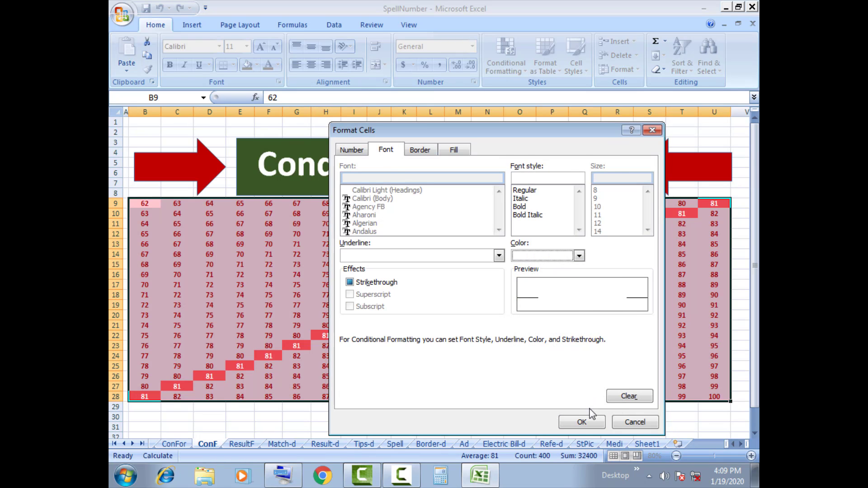
click(583, 422)
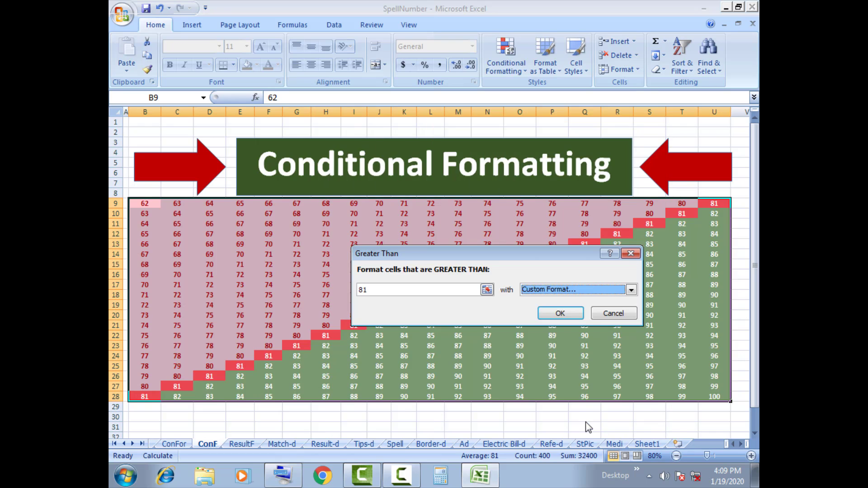
click(560, 314)
click(550, 356)
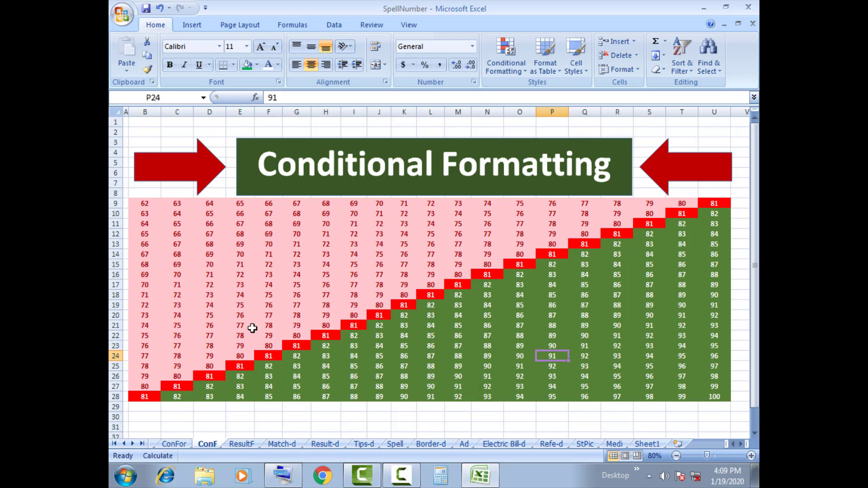
Select the number range E2:L23 on the ConFor sheet.
click(175, 445)
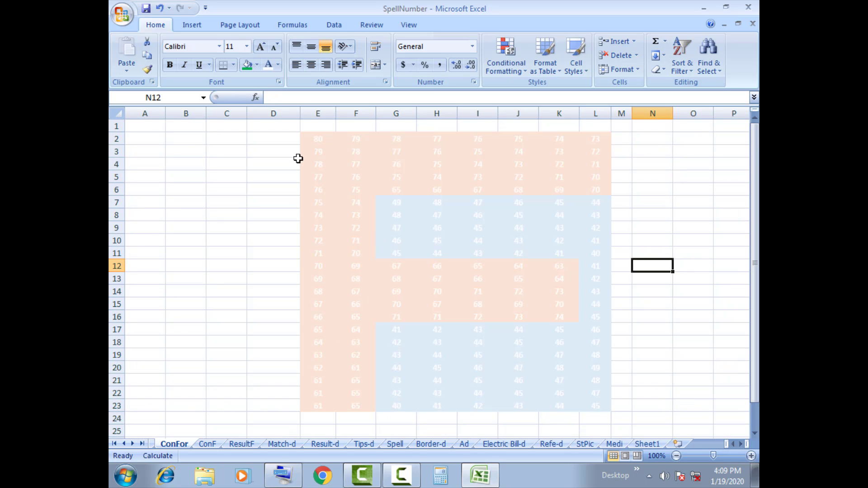
drag(312, 138, 605, 404)
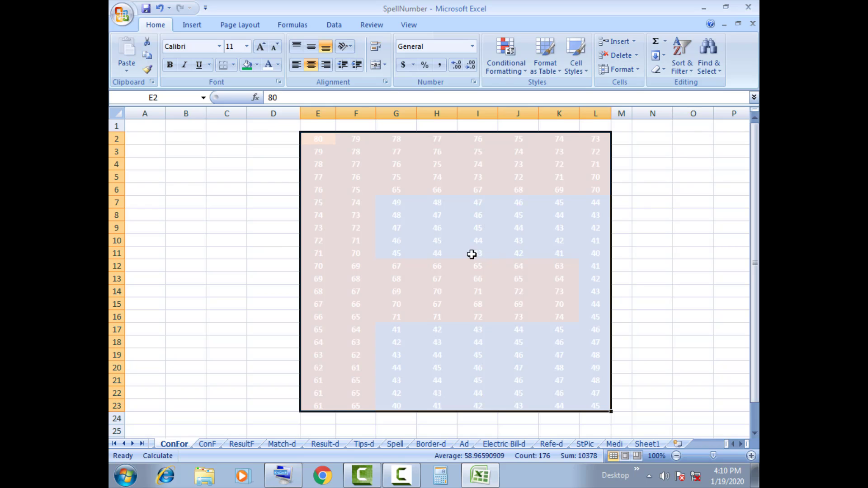
click(505, 69)
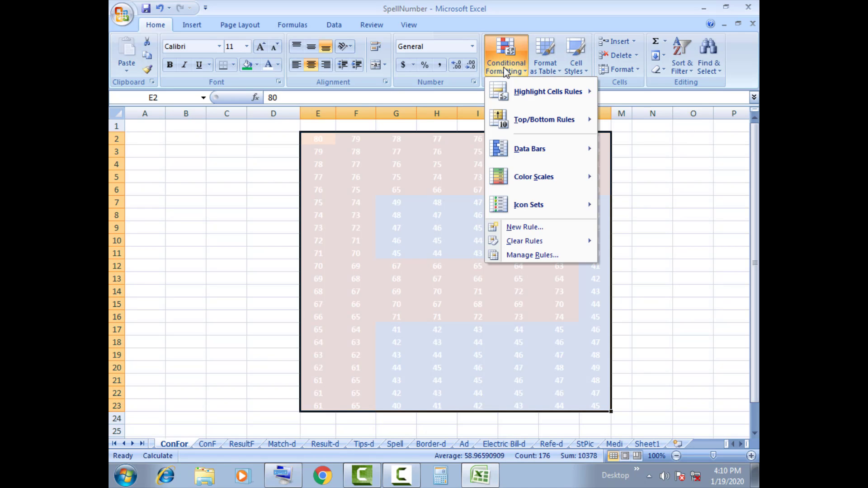
mouse_move(526, 98)
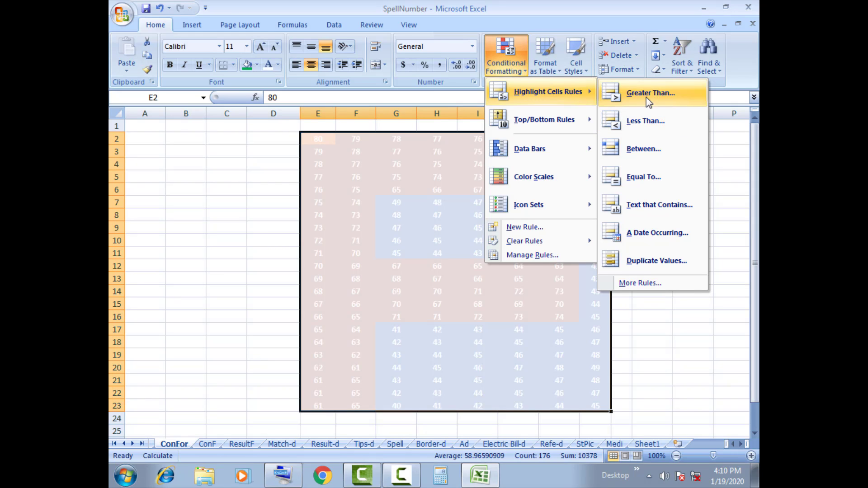
click(642, 122)
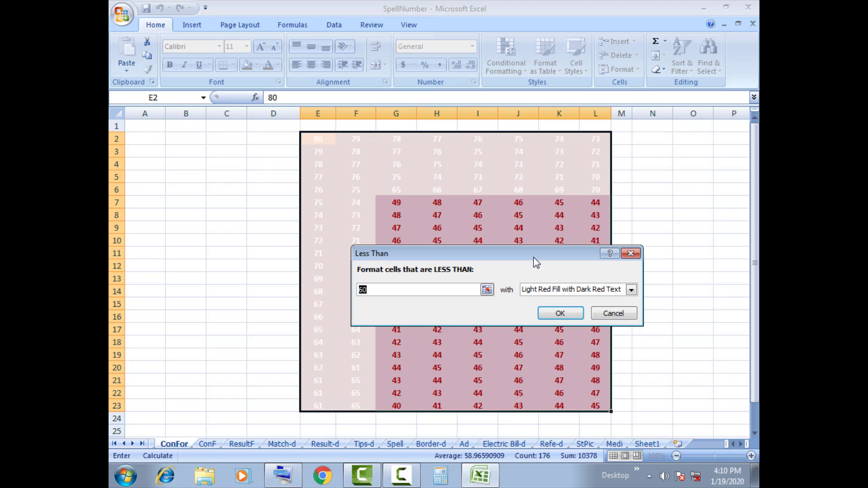
drag(535, 259, 610, 196)
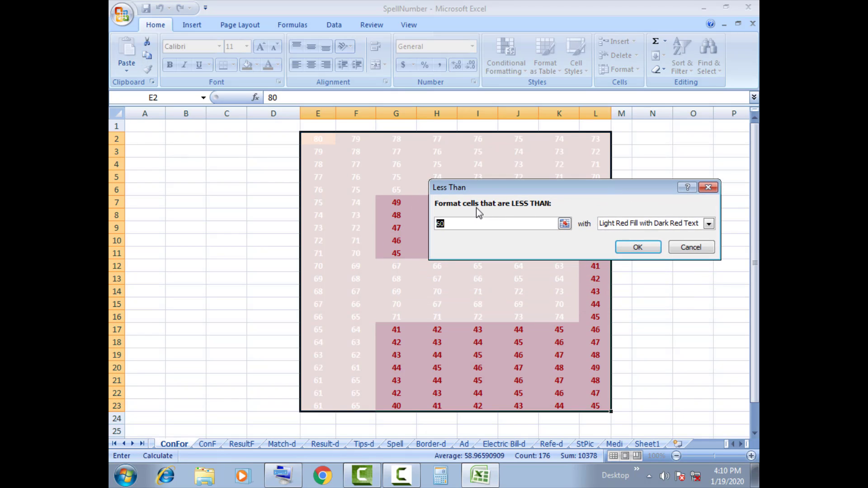
click(690, 248)
Start a Greater Than 60 highlight rule on E2:L23, using a custom format.
click(514, 60)
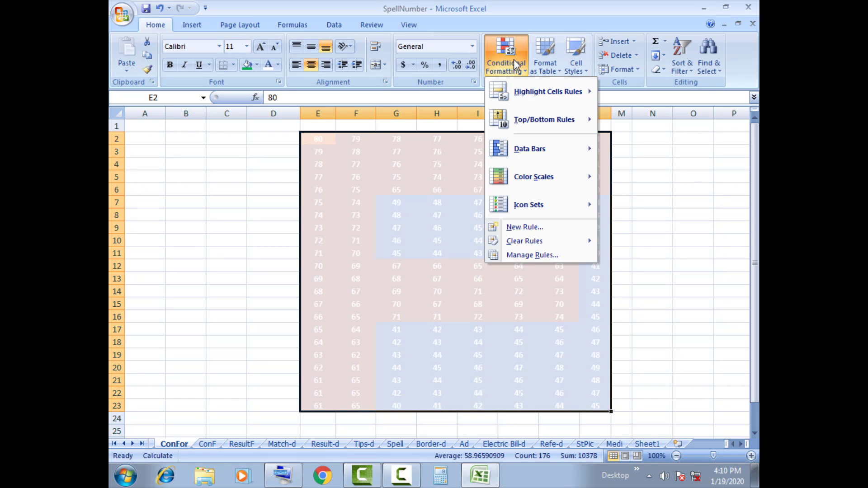
mouse_move(582, 93)
click(649, 94)
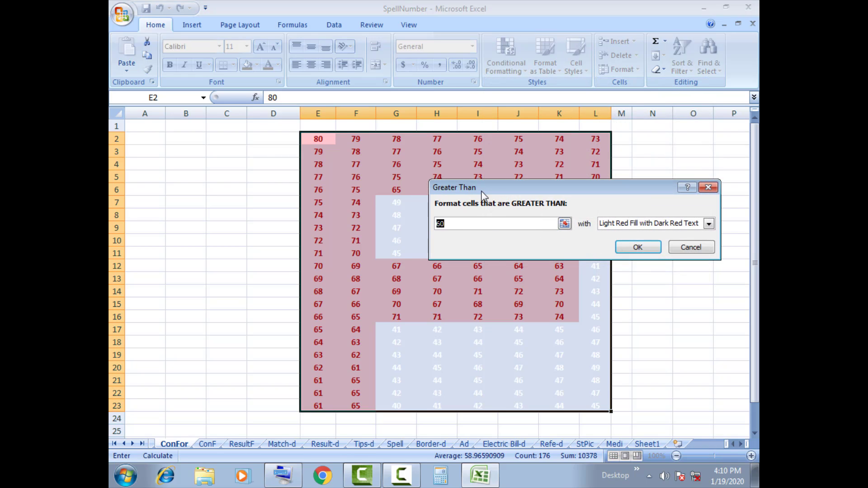
drag(482, 192, 446, 308)
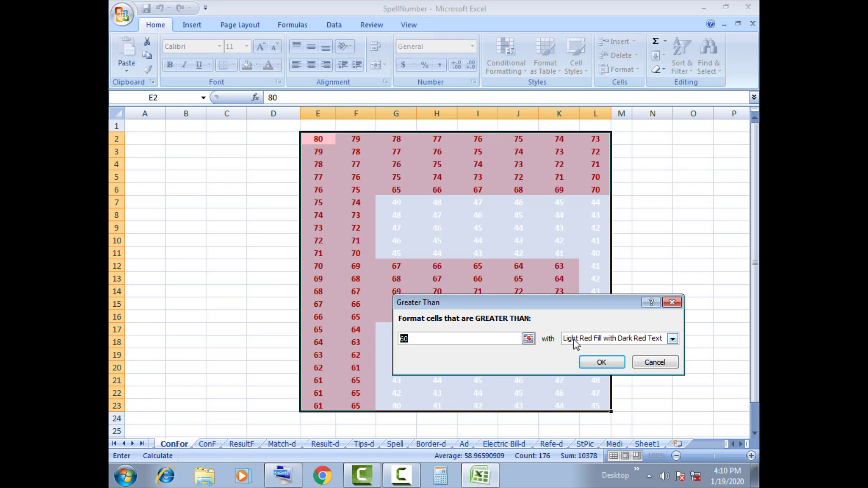
click(652, 342)
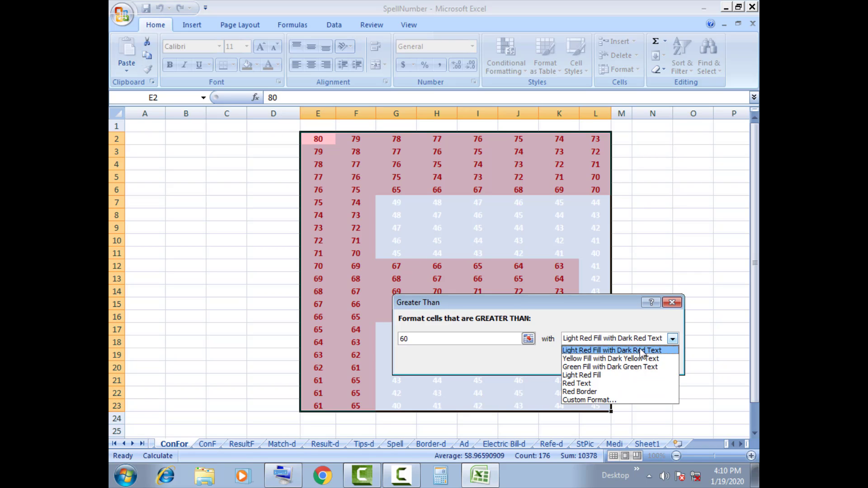
click(587, 403)
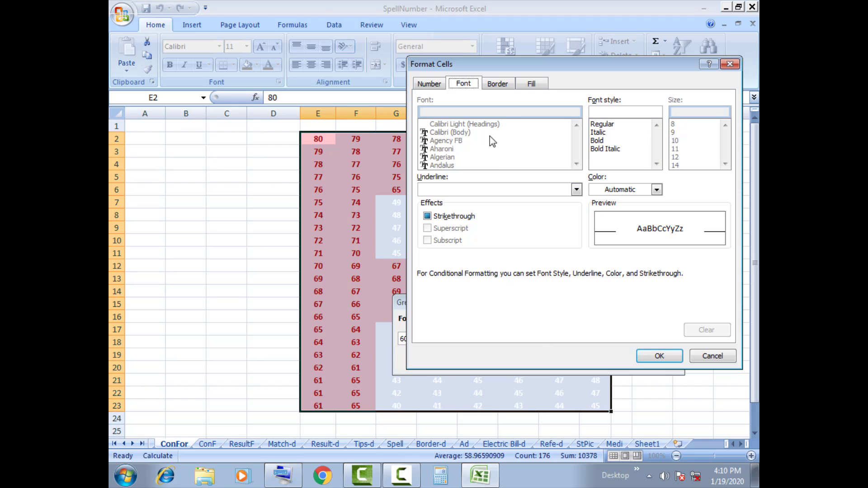
Give the greater-than-60 rule a dark red fill and white font, and apply it to the grid.
click(538, 88)
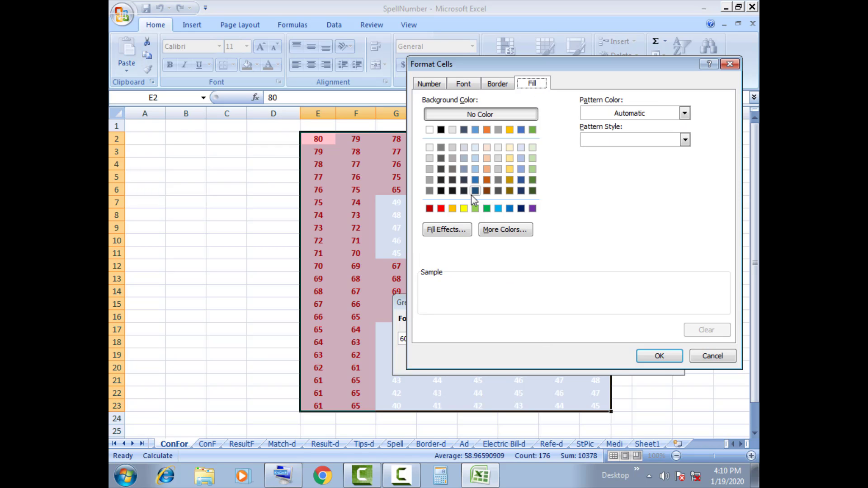
click(430, 209)
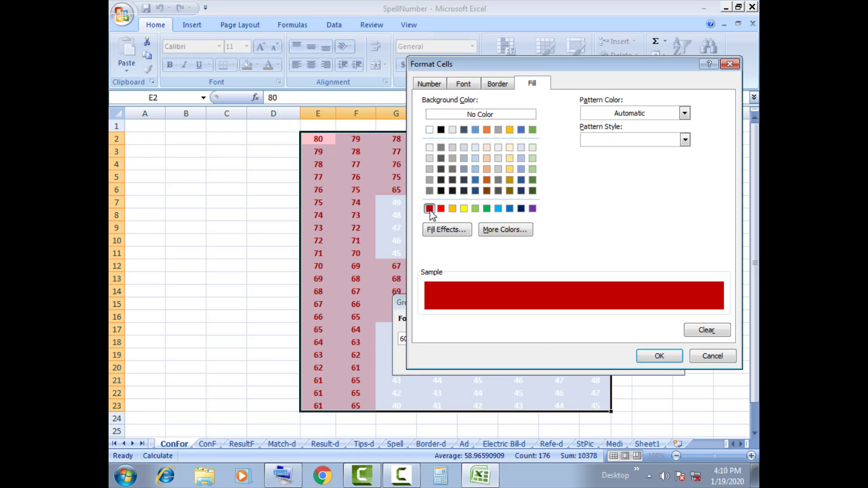
click(465, 85)
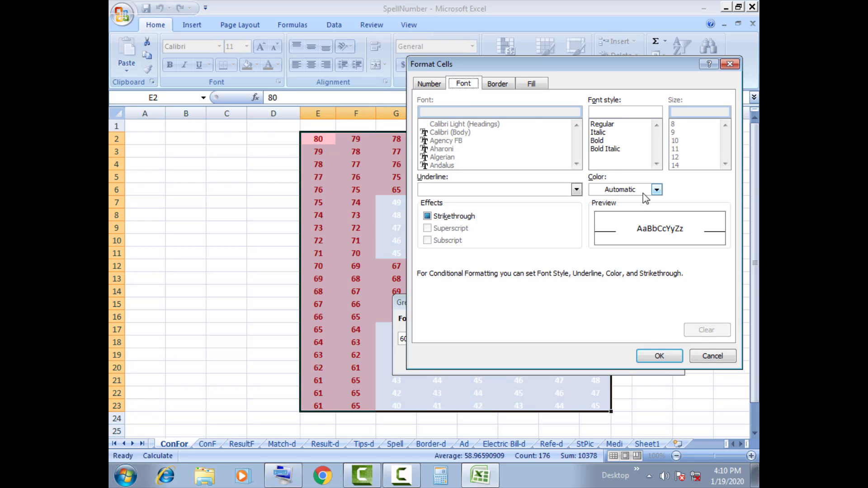
click(656, 190)
click(595, 230)
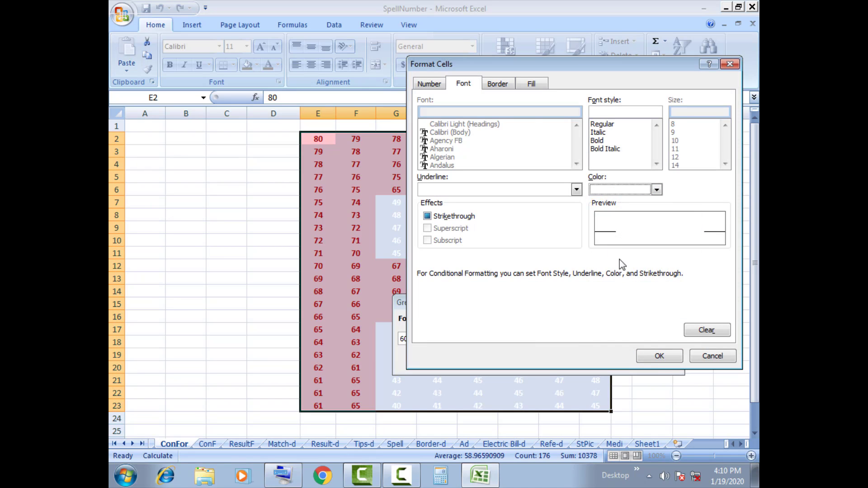
click(657, 357)
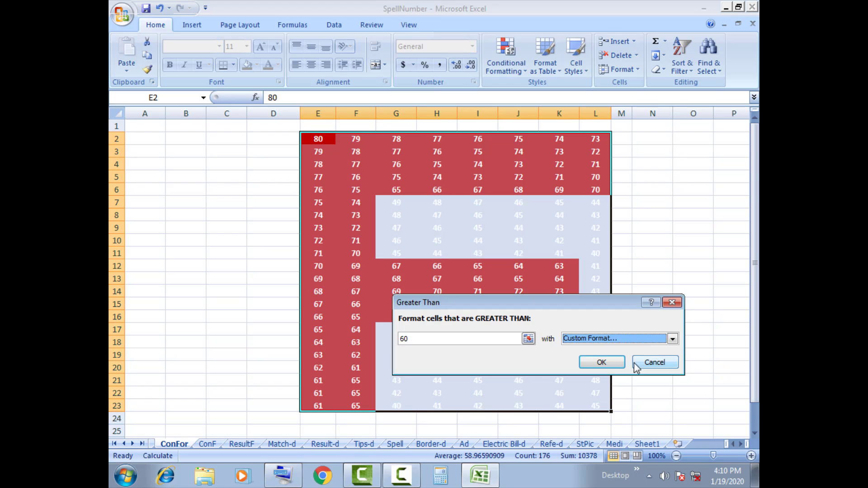
click(606, 363)
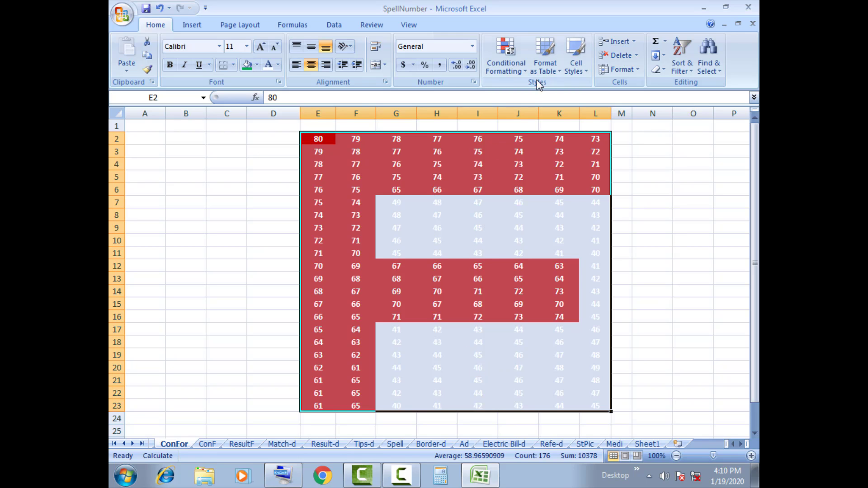
Start a Less Than 60 highlight rule on E2:L23, using a custom format.
click(509, 70)
mouse_move(546, 92)
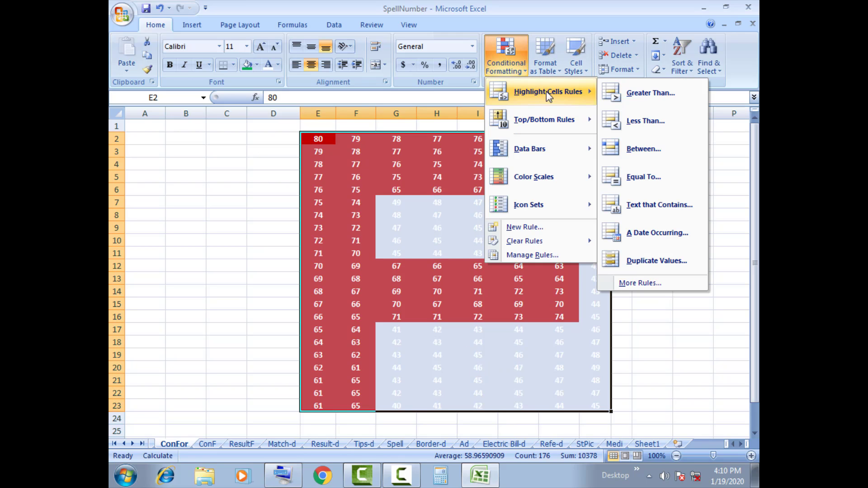
click(649, 124)
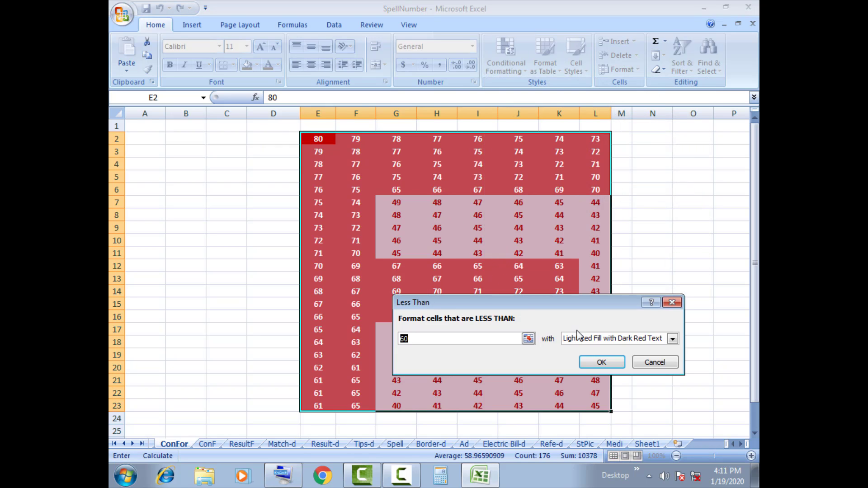
click(627, 340)
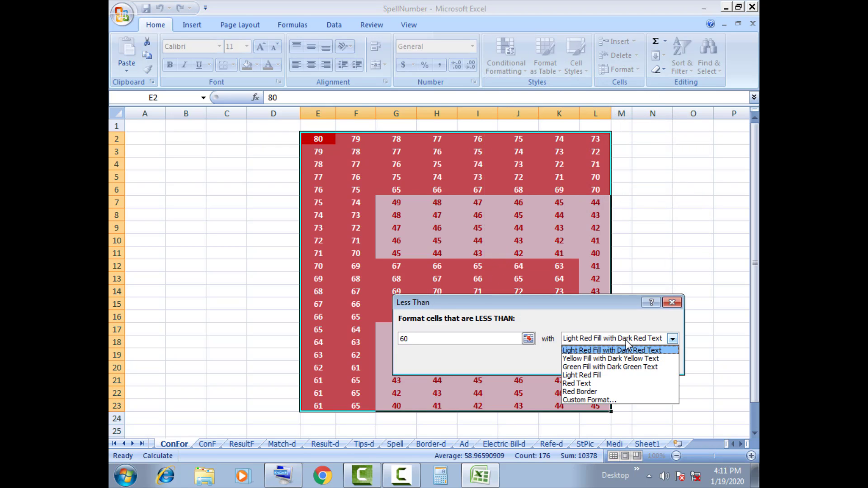
click(589, 400)
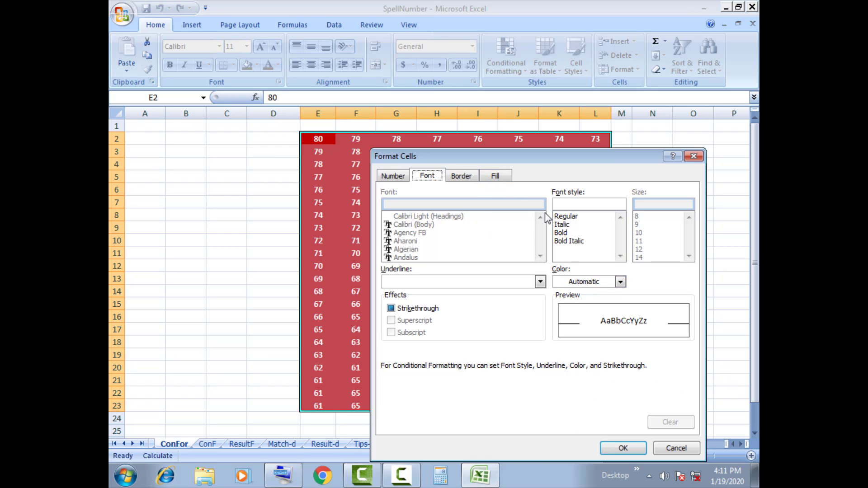
Give the less-than-60 rule a light gold fill and Automatic font colour, apply it, and deselect the grid.
click(497, 181)
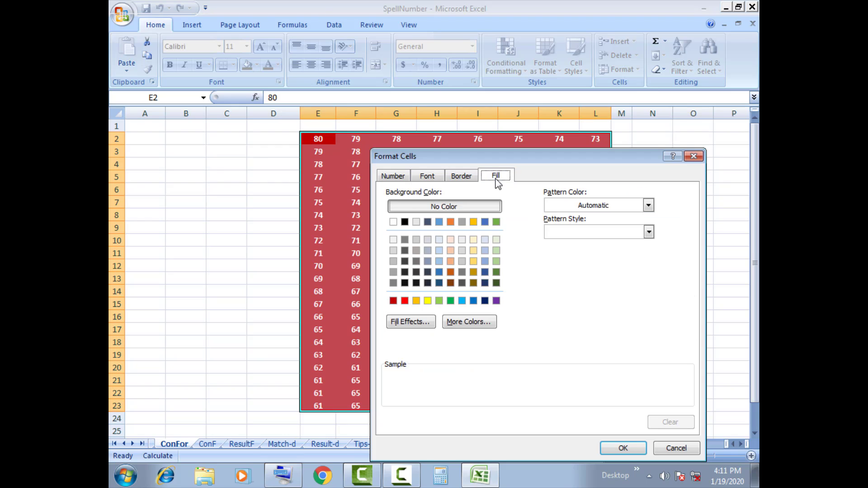
click(472, 261)
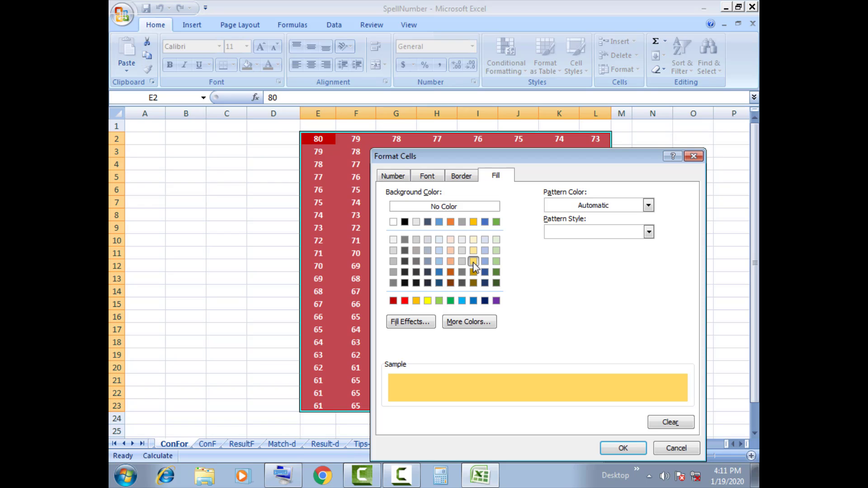
click(426, 177)
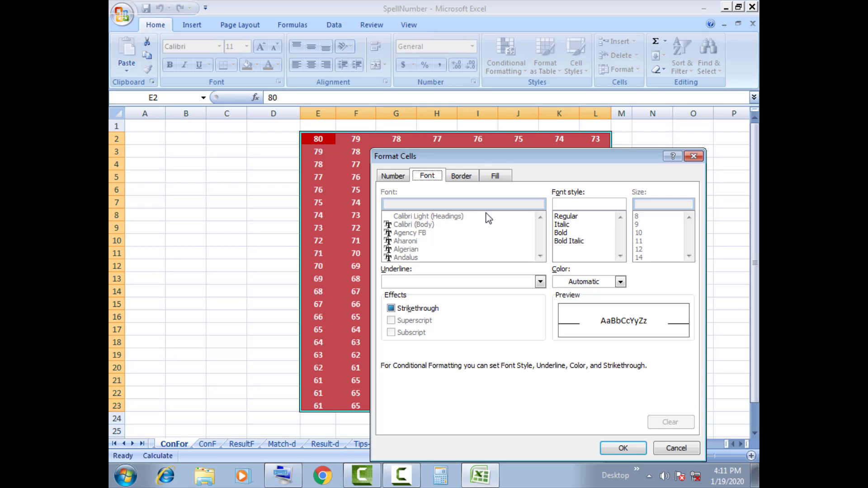
click(587, 285)
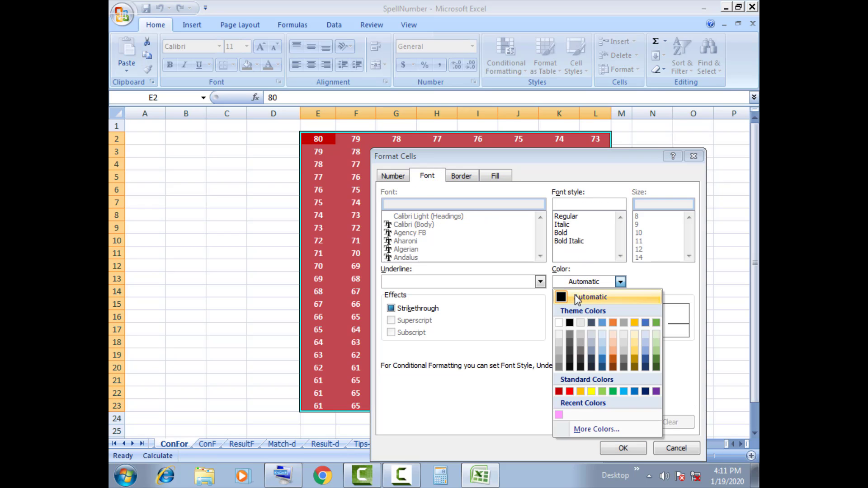
click(574, 295)
click(623, 448)
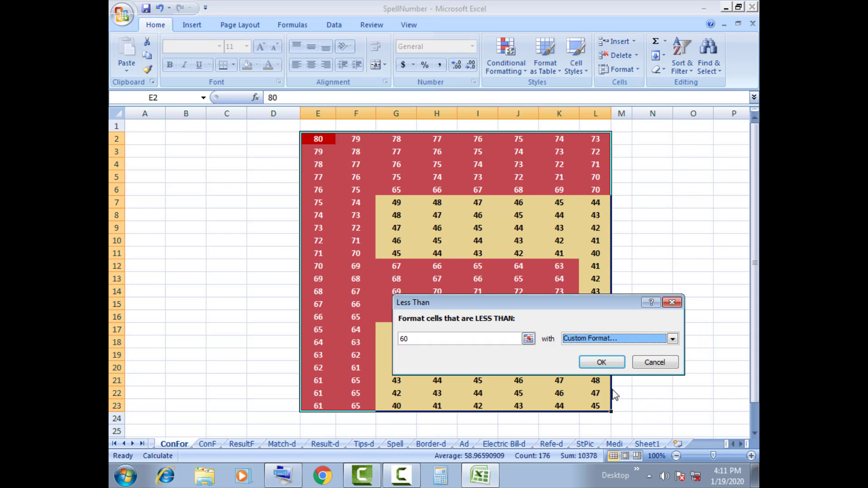
click(601, 362)
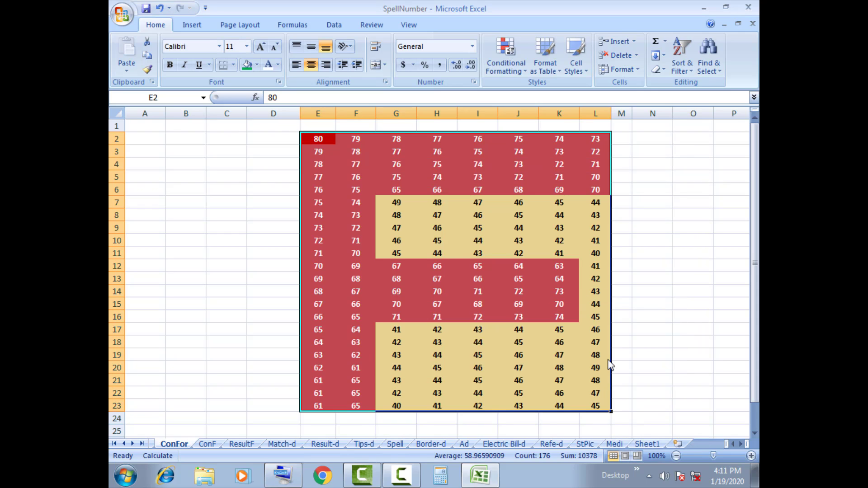
click(534, 371)
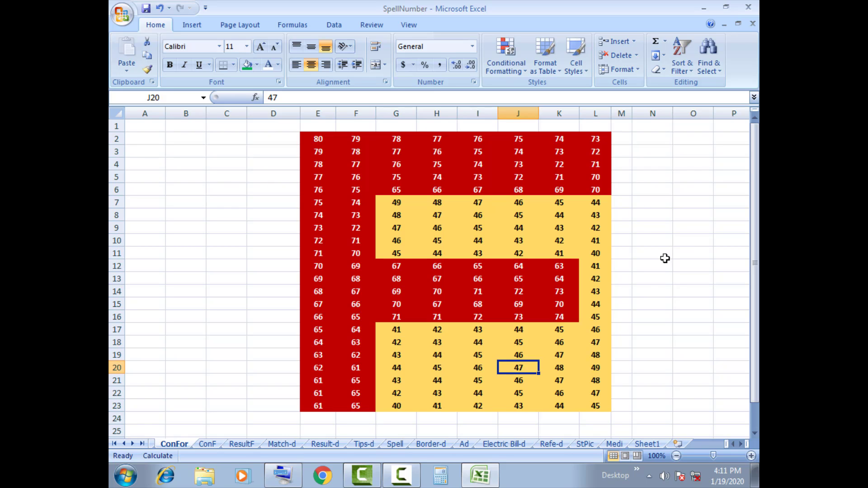
click(648, 238)
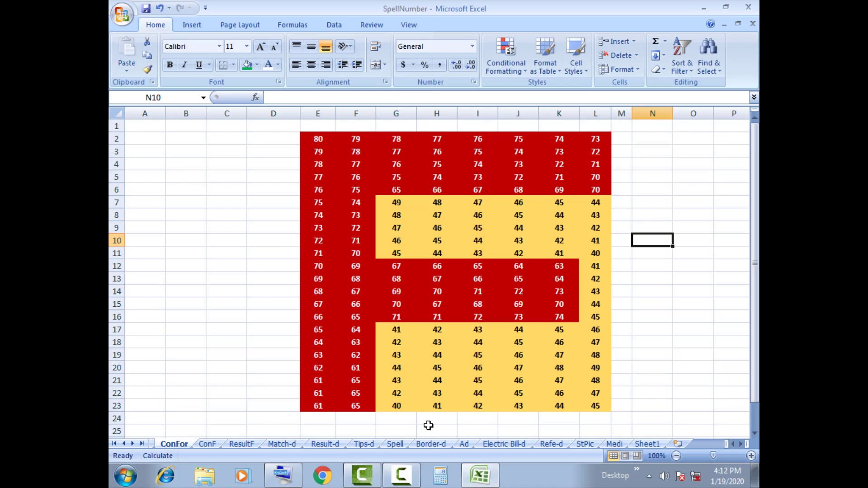
click(401, 475)
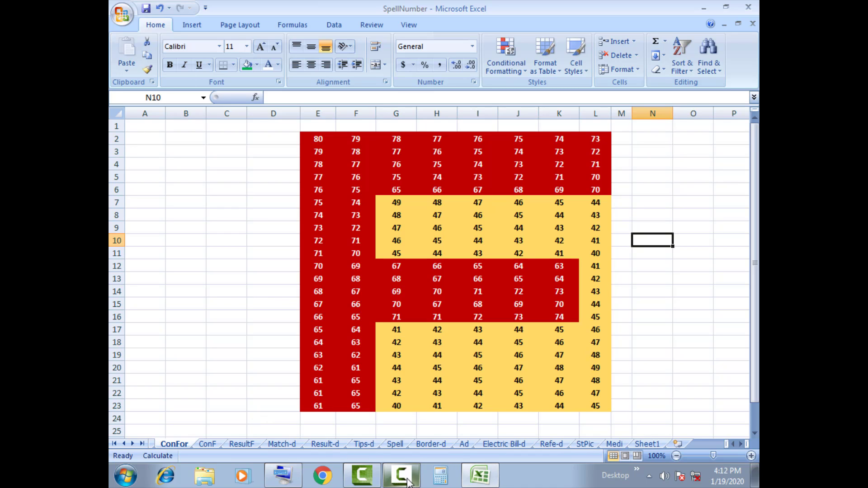